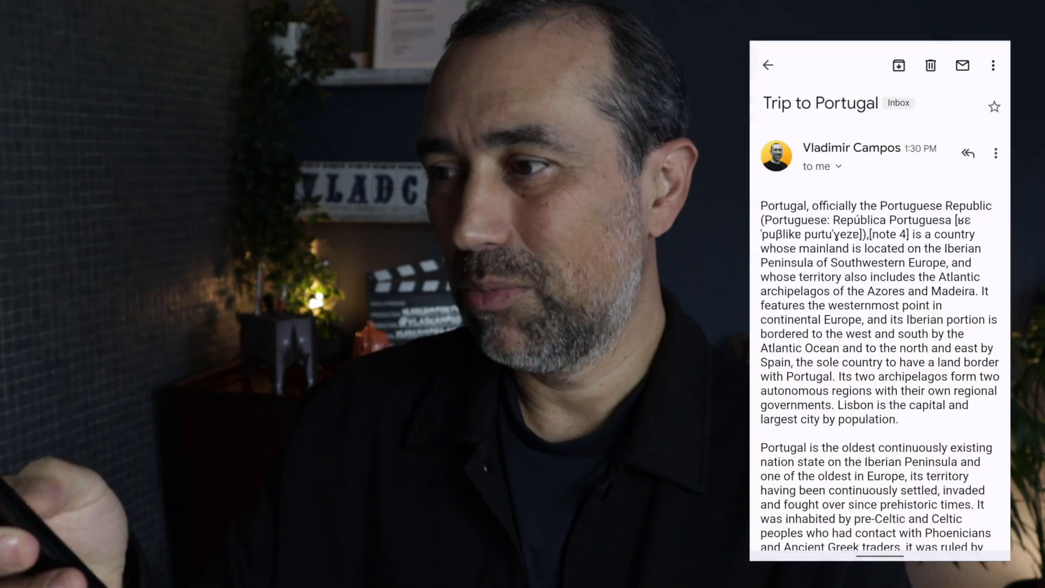
scroll(880, 327, "down", 6)
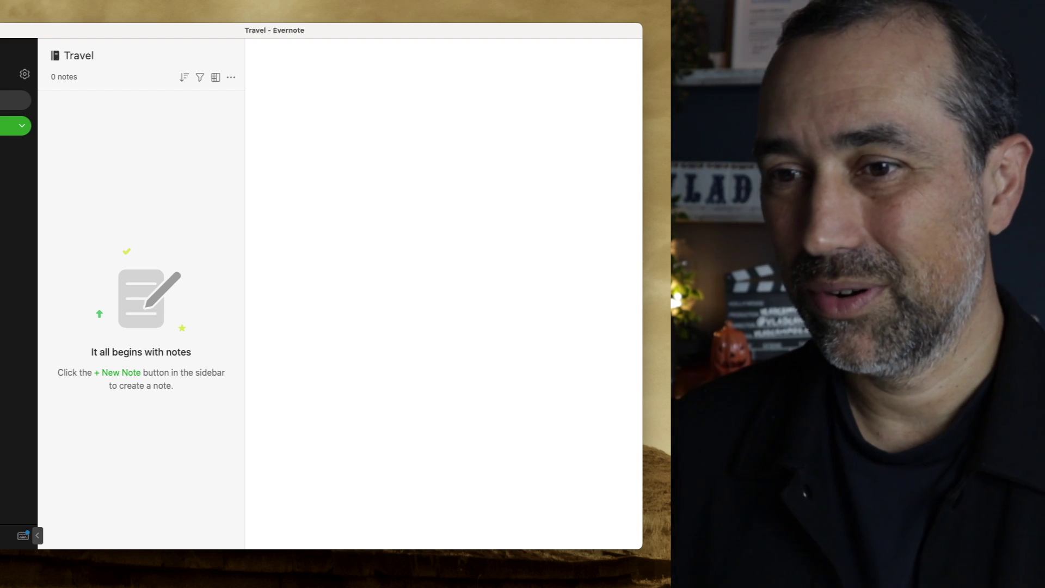
Step: Create a note titled Map with a pasted Portugal map image, then view the Trip to Portugal note
key("super+n")
key("super+v")
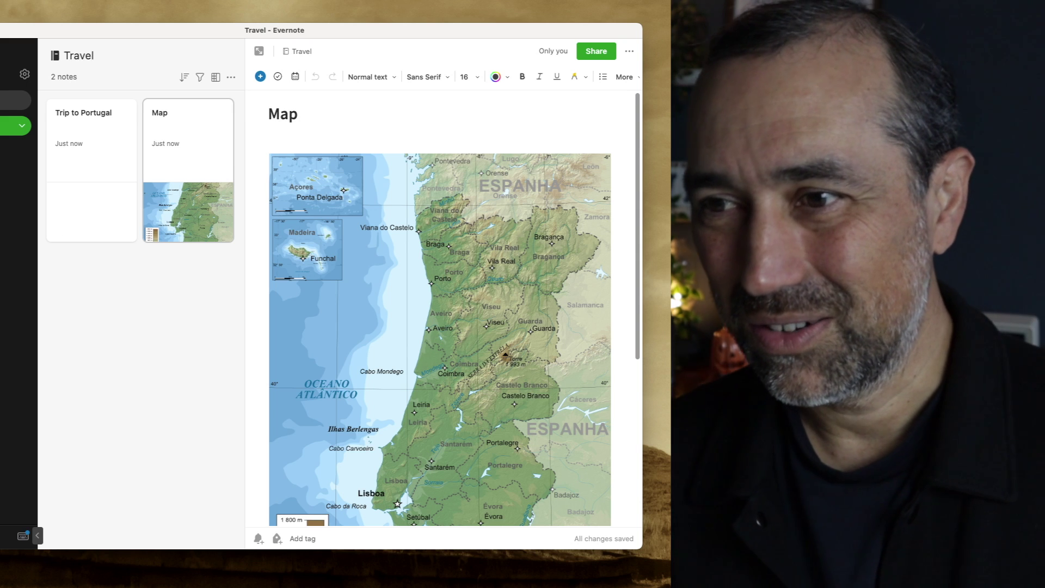
scroll(382, 360, "down", 3)
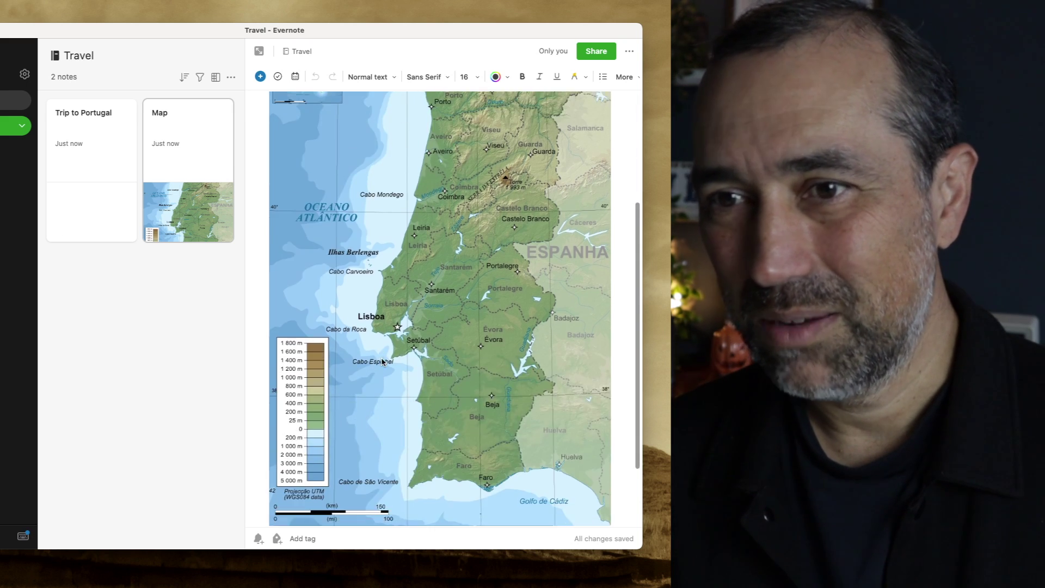
scroll(383, 364, "up", 3)
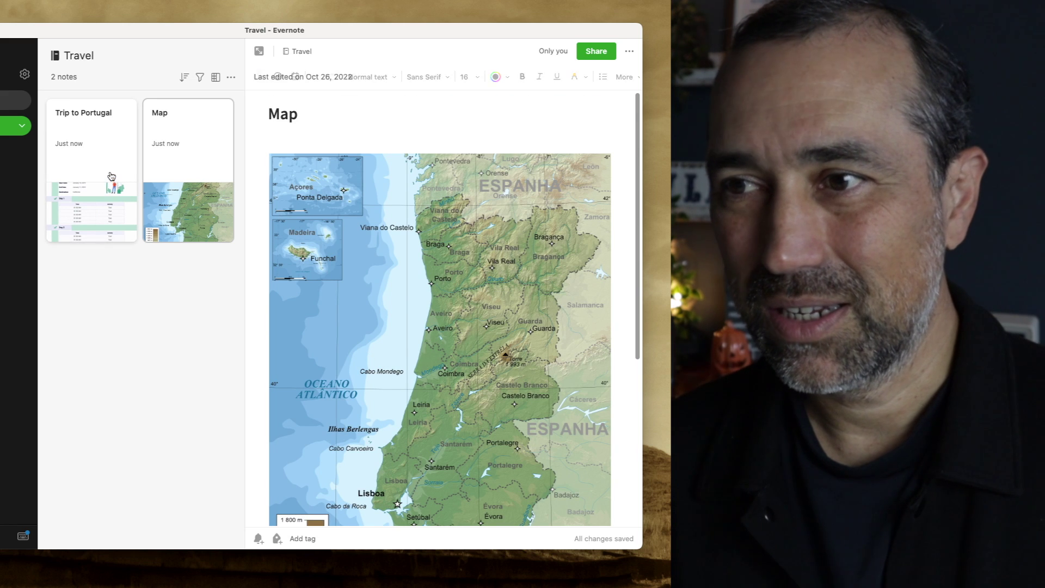
left_click(120, 183)
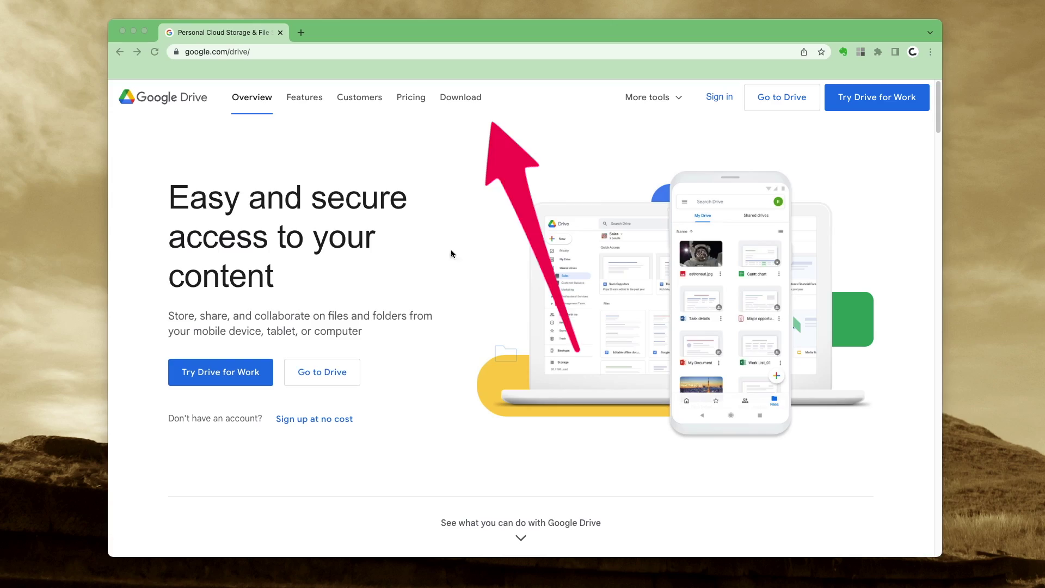
Step: Download Drive for desktop and set My Drive to Mirror files at the confirmed location
left_click(459, 99)
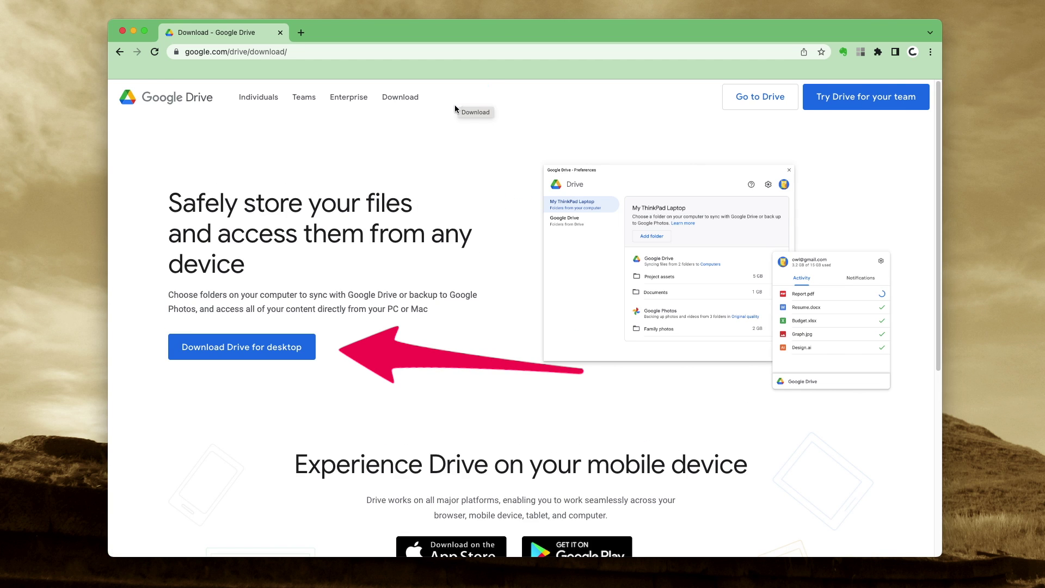
left_click(262, 354)
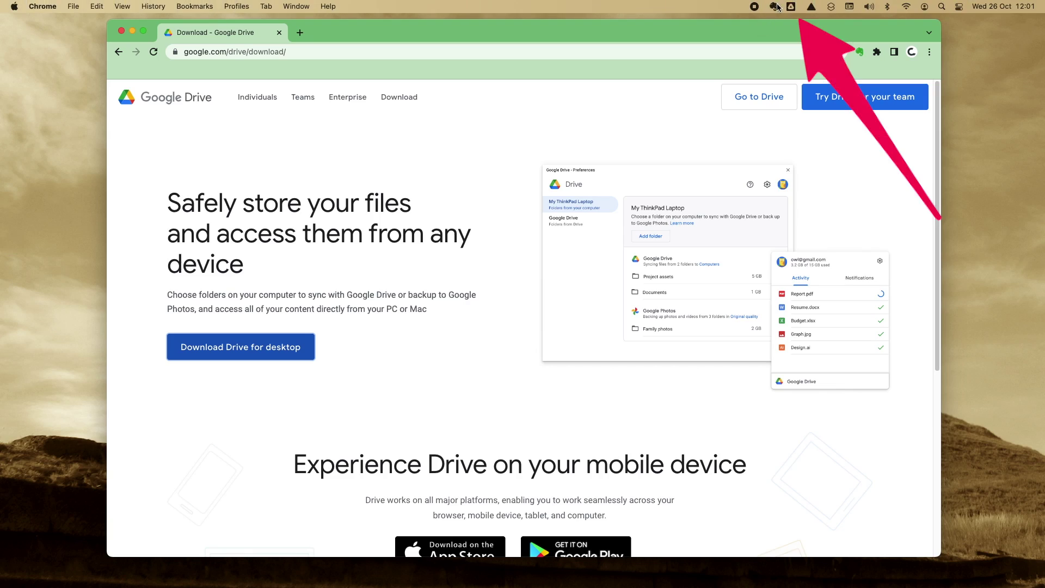
left_click(791, 6)
left_click(785, 28)
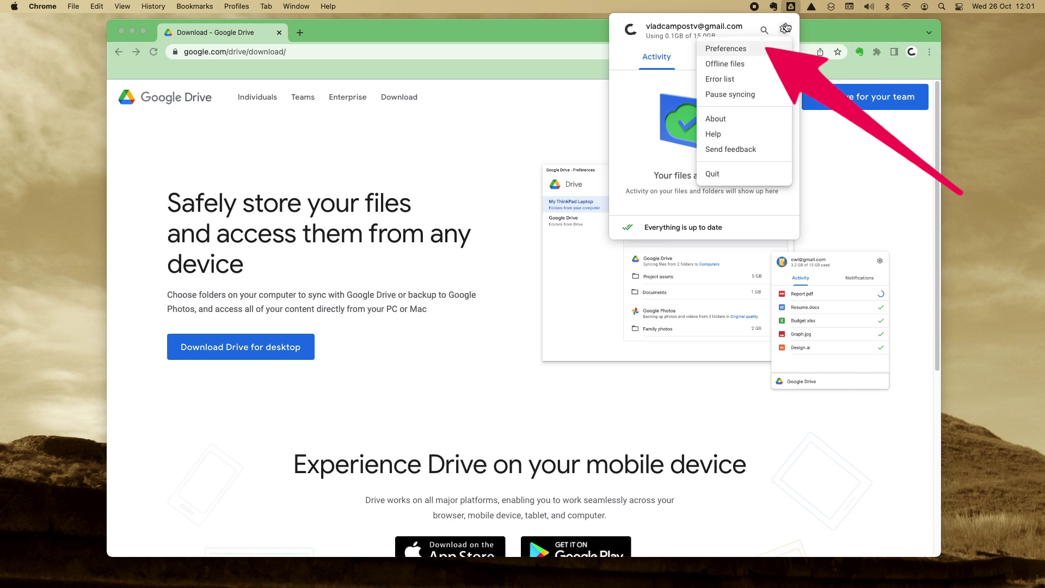
left_click(751, 53)
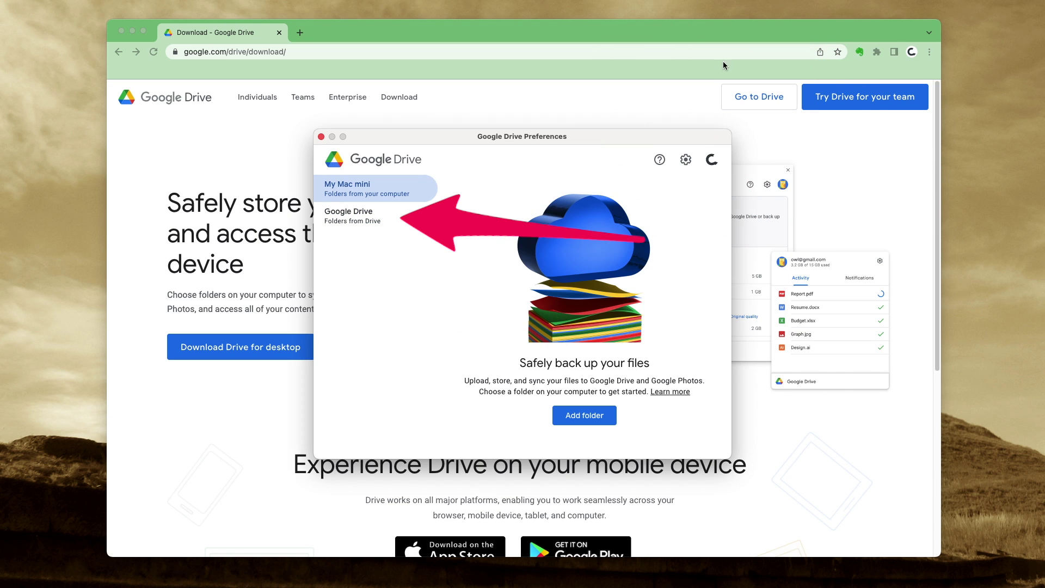
left_click(351, 225)
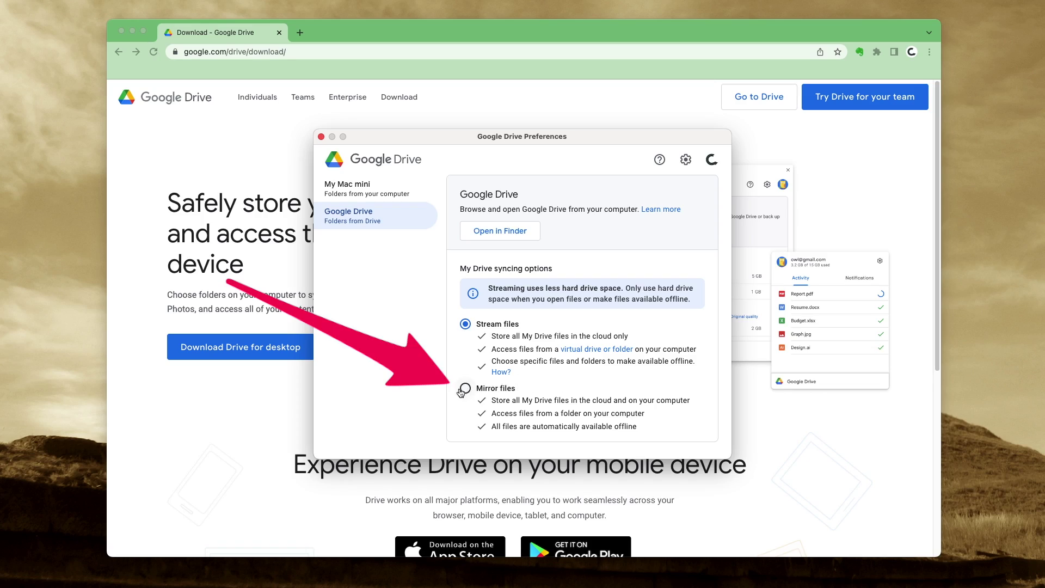
left_click(465, 389)
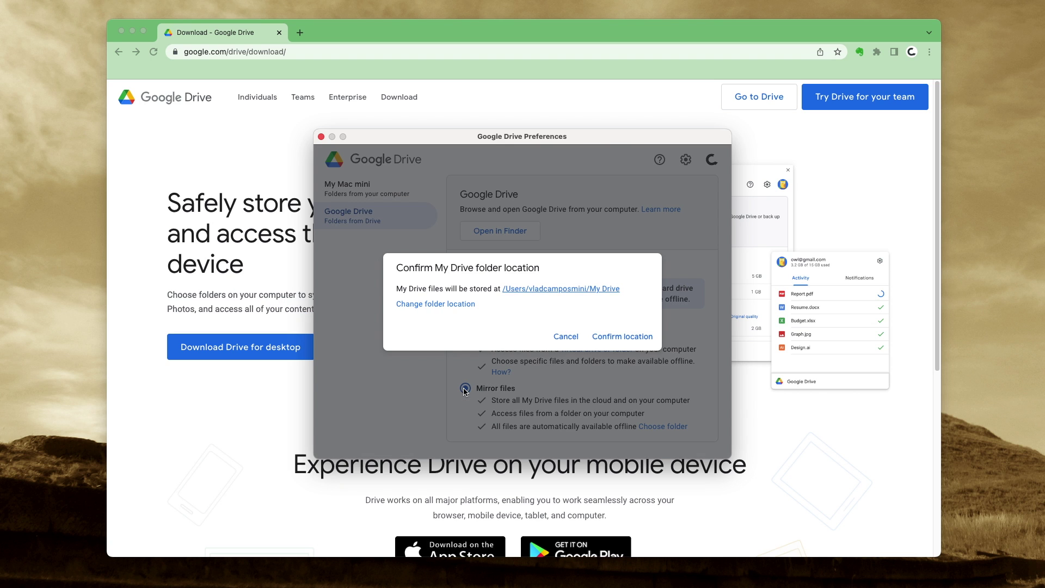
left_click(622, 337)
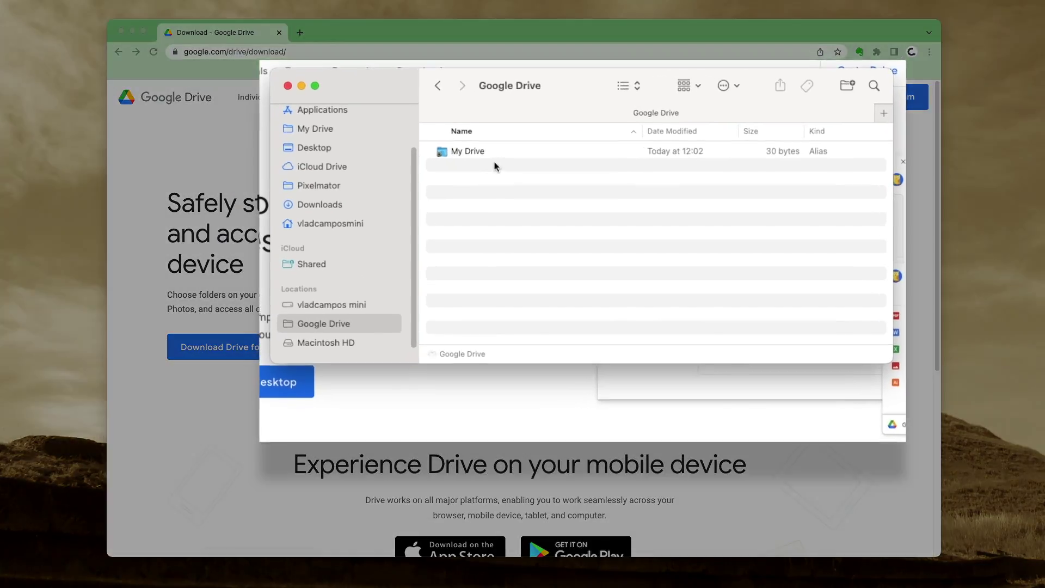
Step: Create a folder named Evernote inside My Drive
double_click(492, 152)
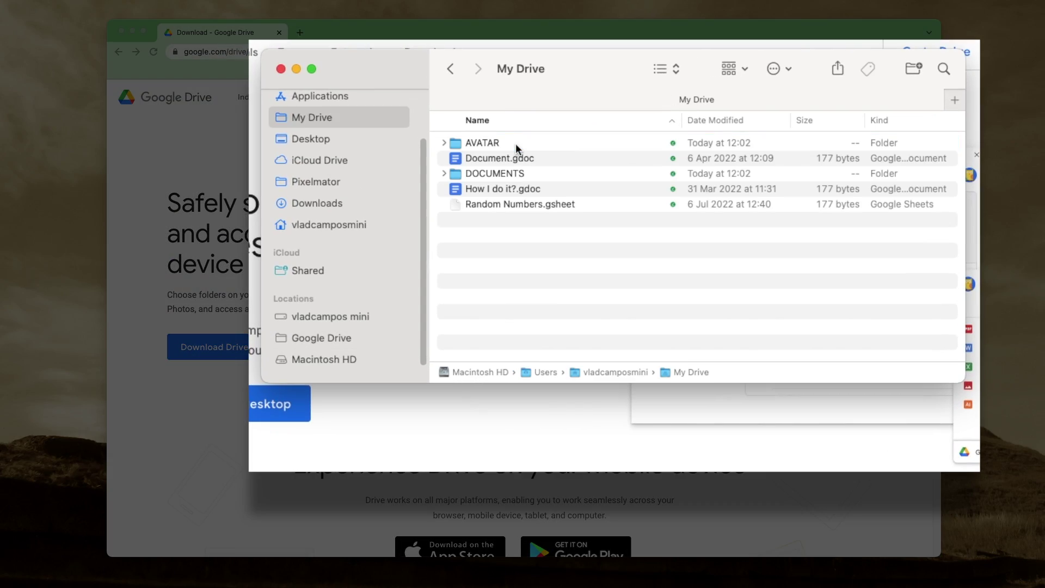
right_click(533, 263)
left_click(551, 267)
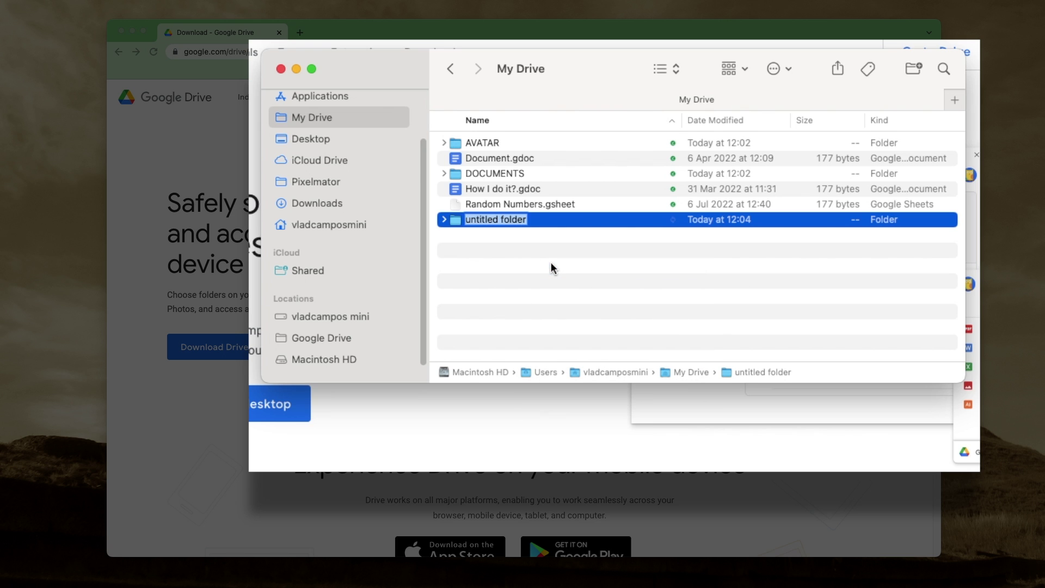
type("Evernot")
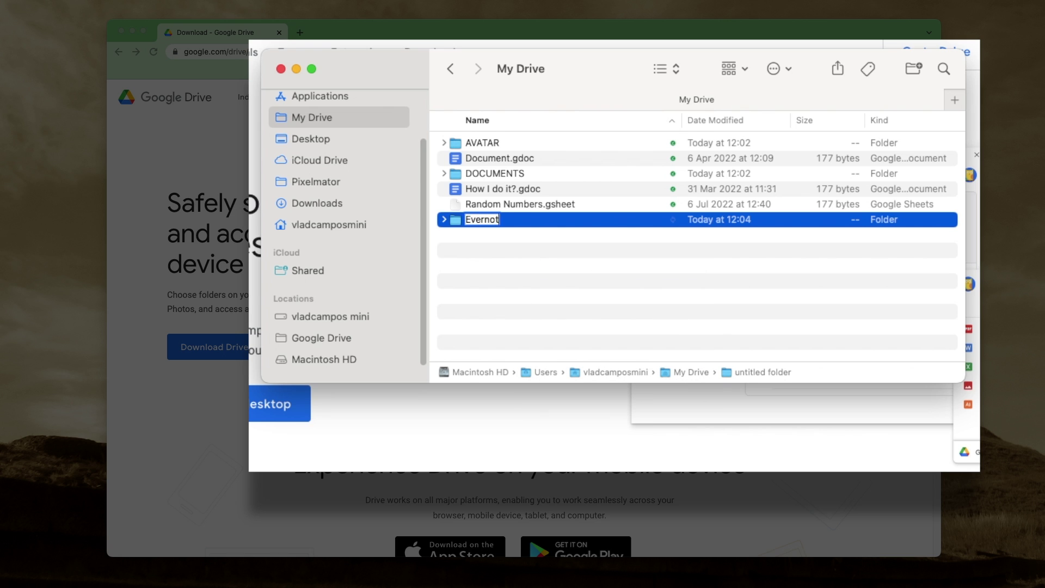
type("e")
key("Return")
Step: Add Travel and Receipts subfolders inside the Evernote folder
double_click(508, 190)
right_click(507, 177)
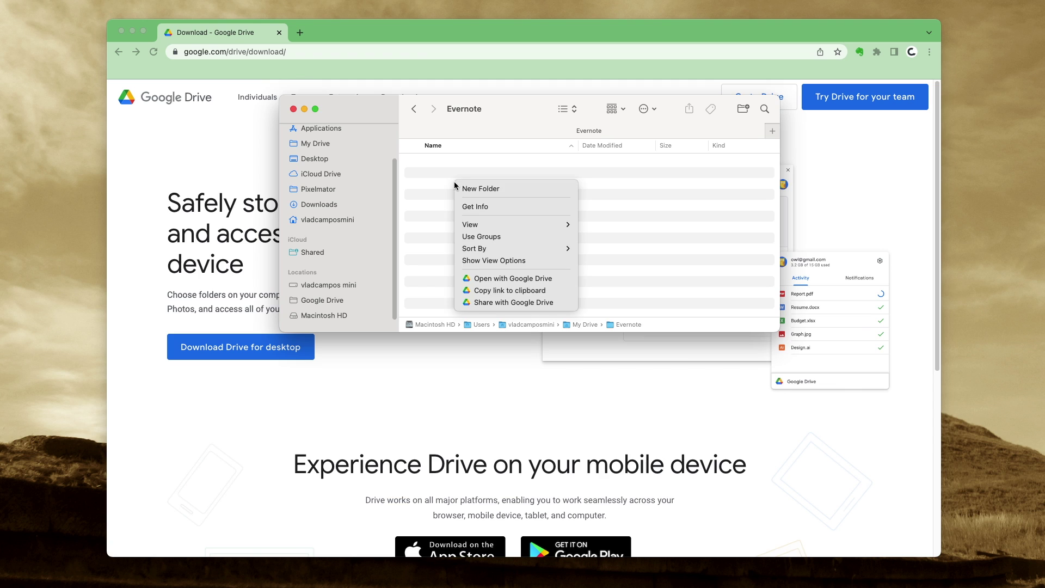
left_click(477, 189)
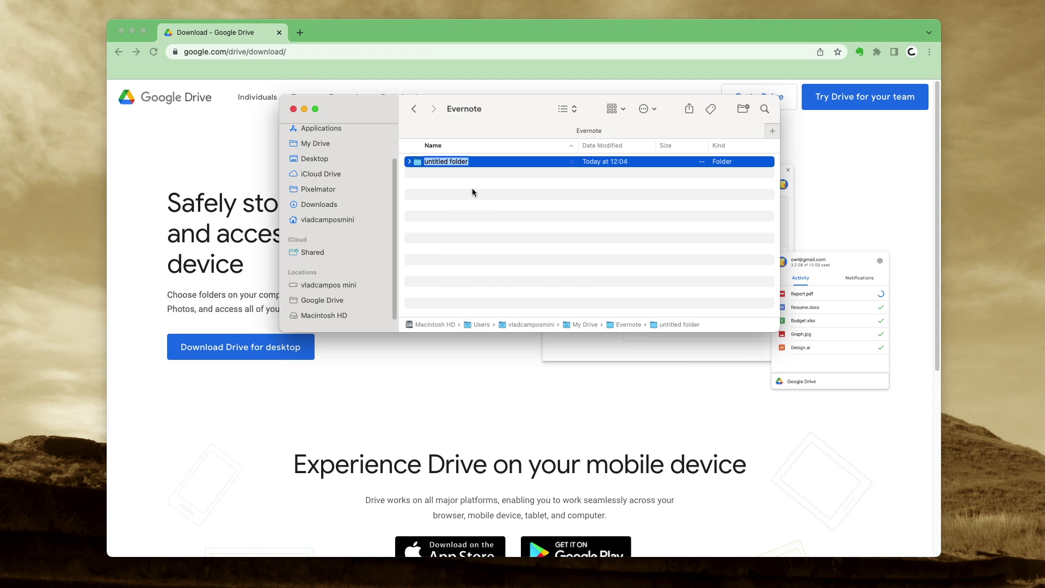
key("BackSpace")
right_click(471, 223)
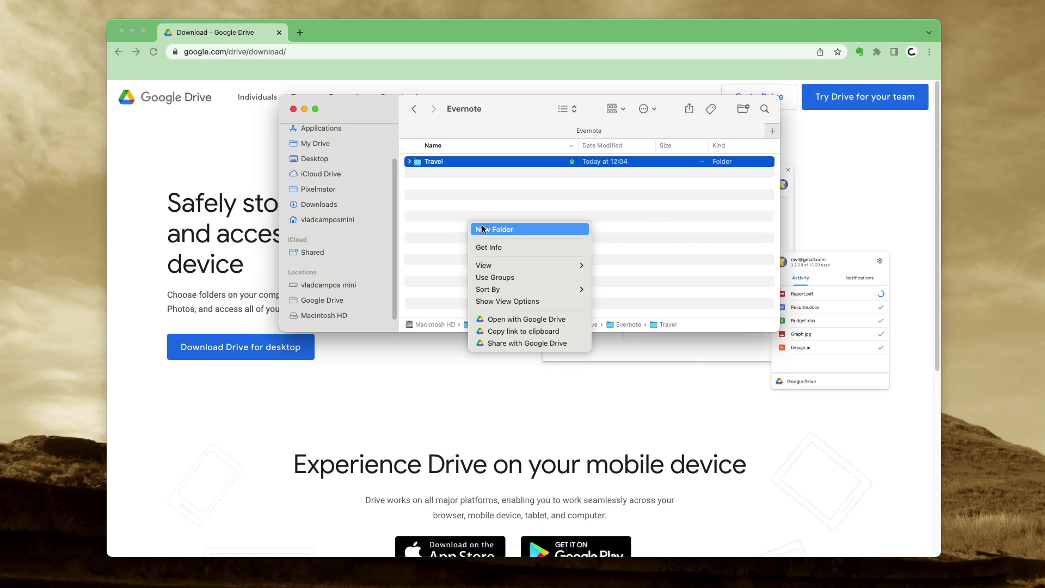
left_click(491, 229)
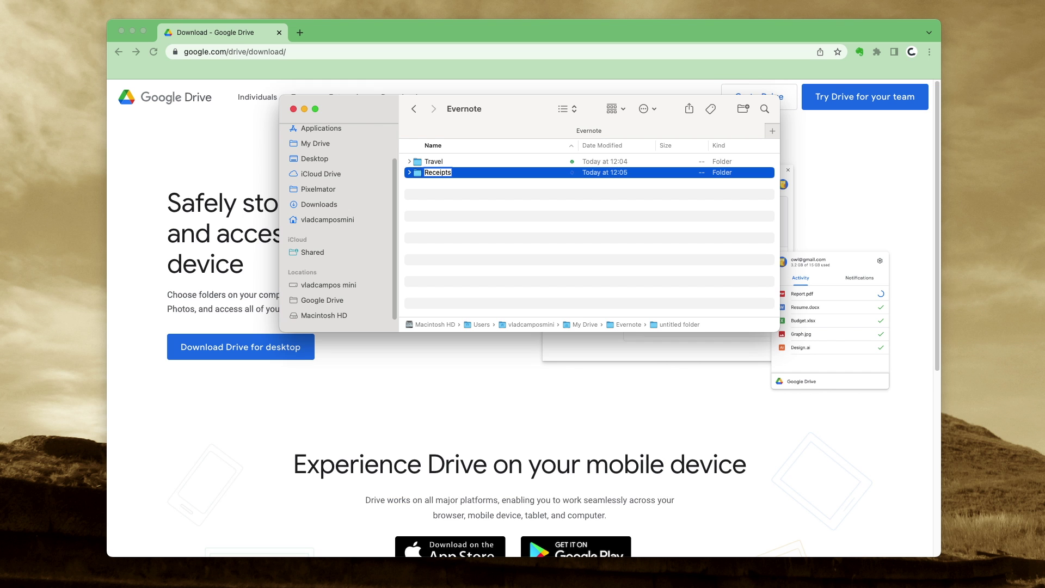
key("Return")
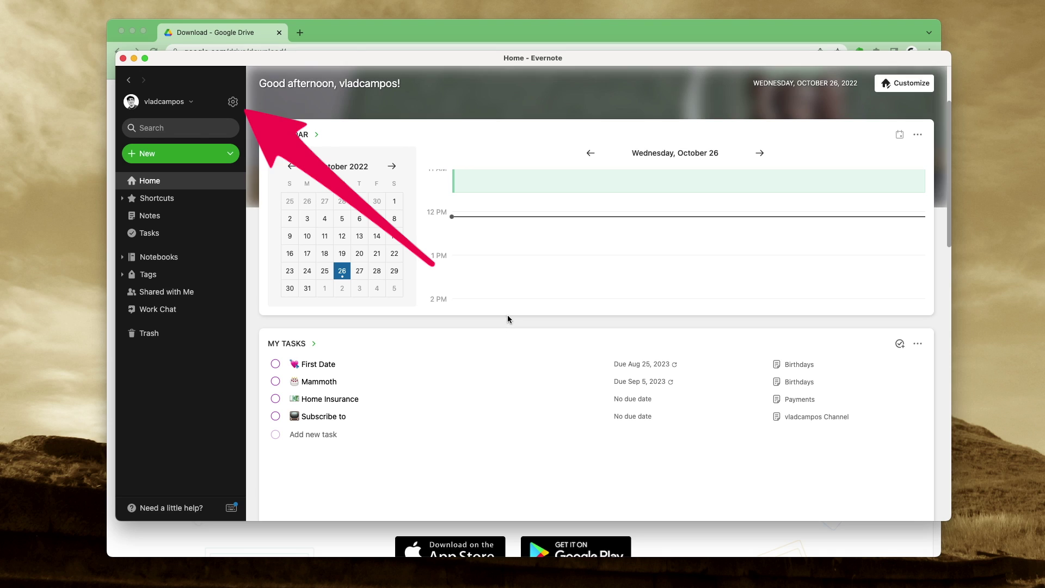
Step: Connect My Drive/Evernote/Travel as an import folder under Settings > Import folders
left_click(233, 102)
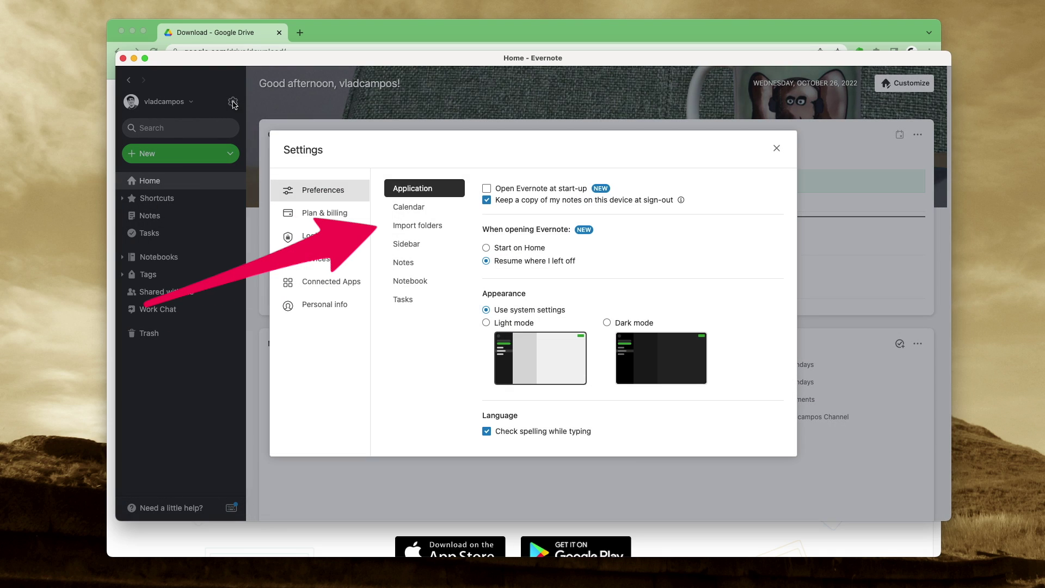
left_click(416, 227)
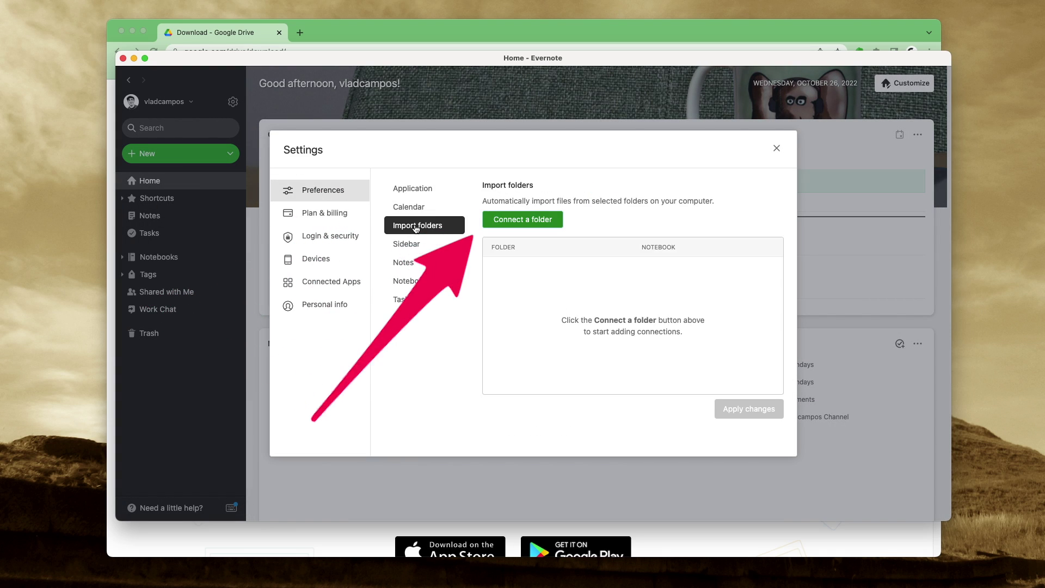
left_click(506, 223)
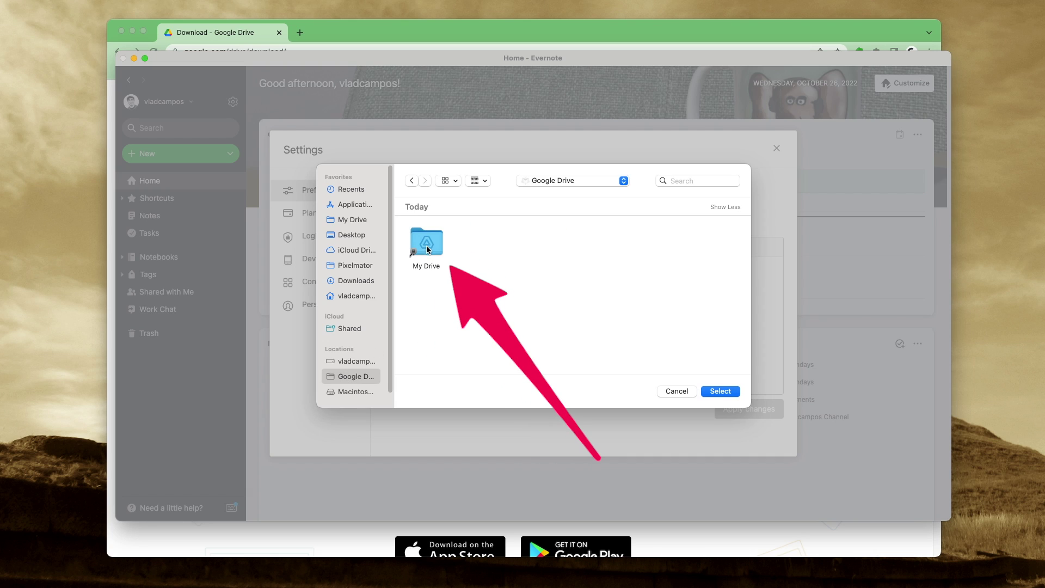
double_click(428, 246)
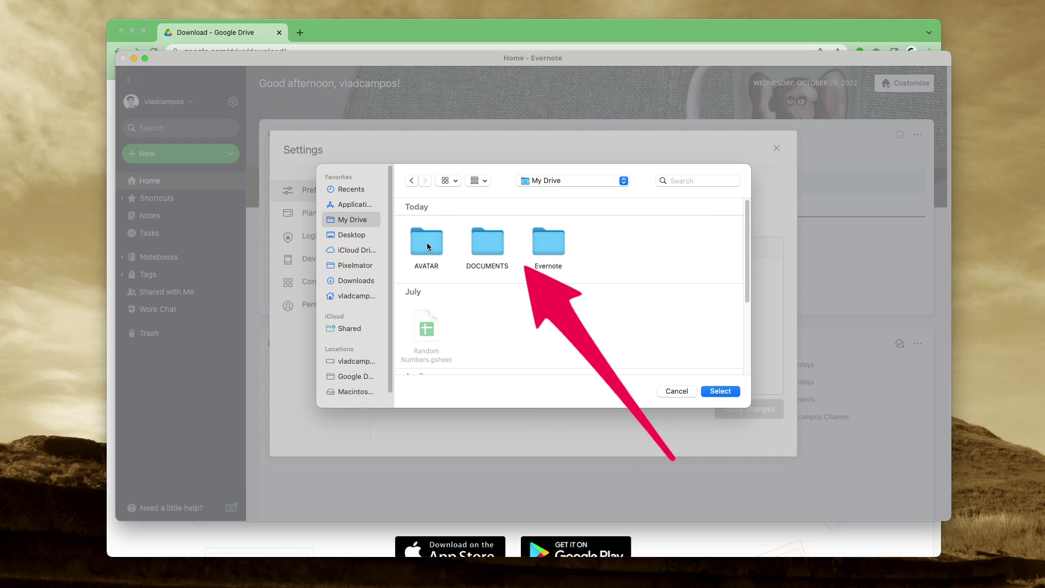
double_click(557, 246)
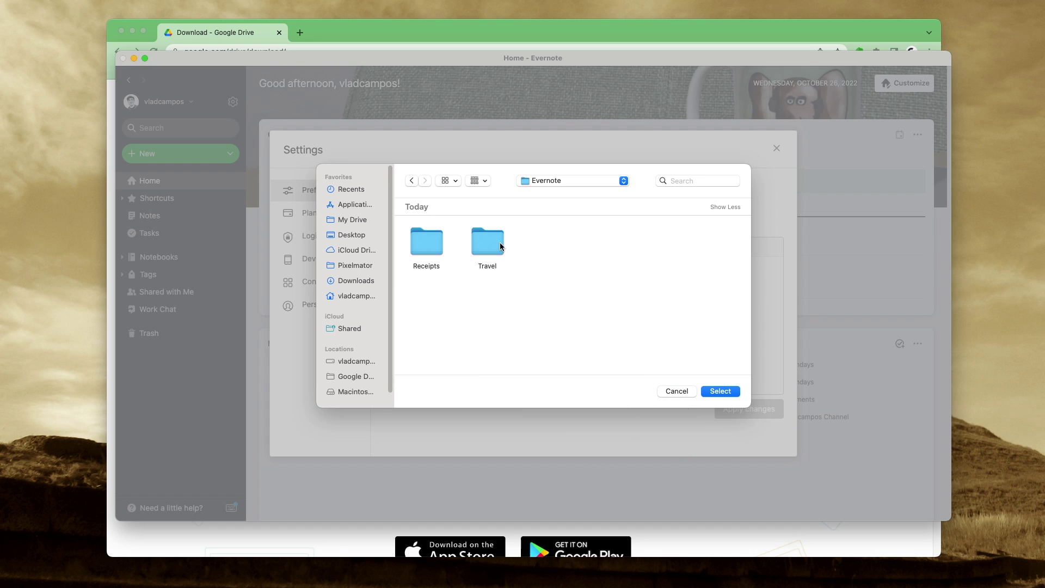
left_click(717, 392)
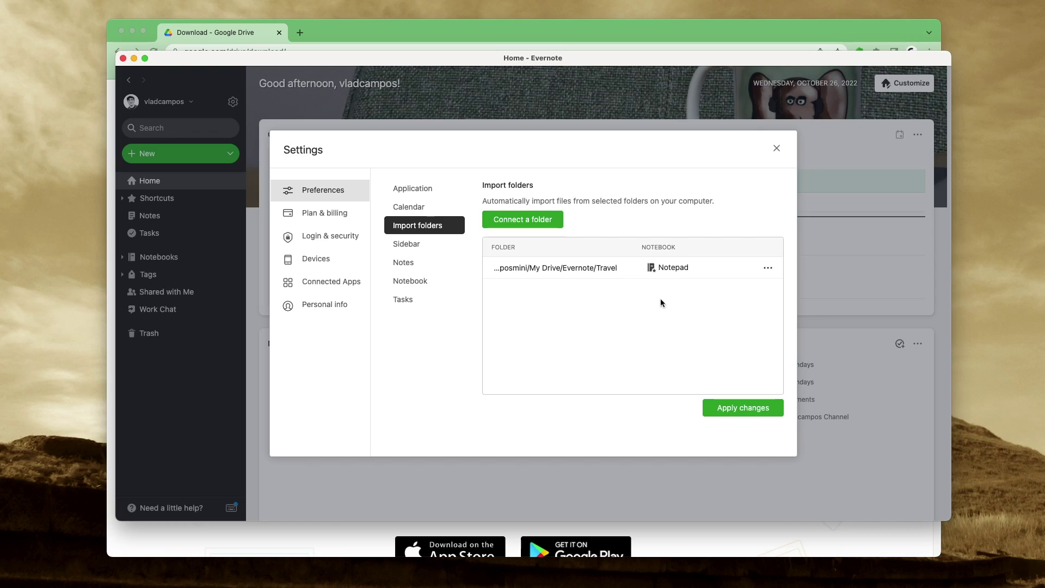
Step: Route the Travel import folder into the Travel notebook instead of Notepad
left_click(684, 270)
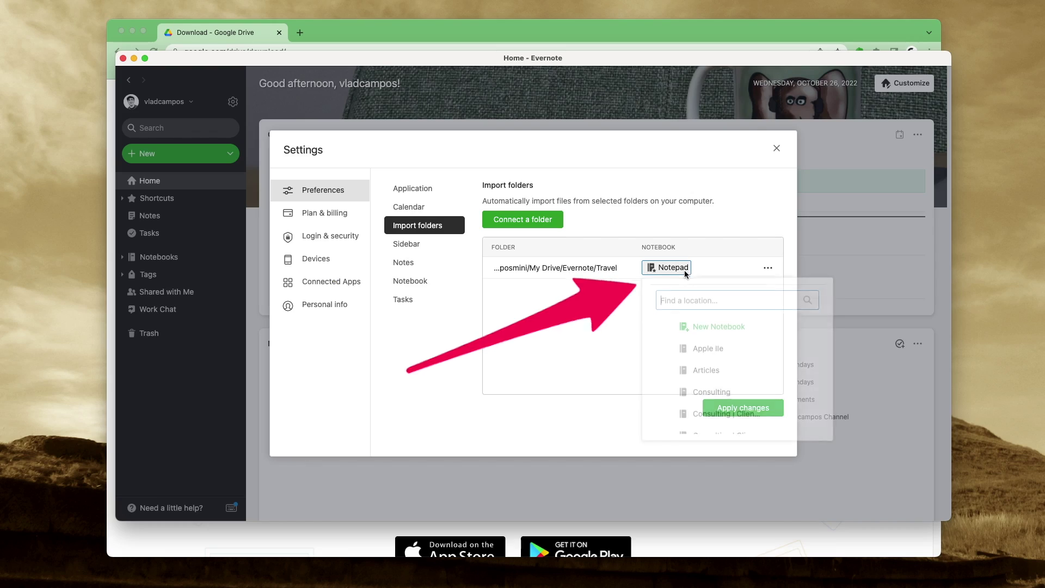
type("tr")
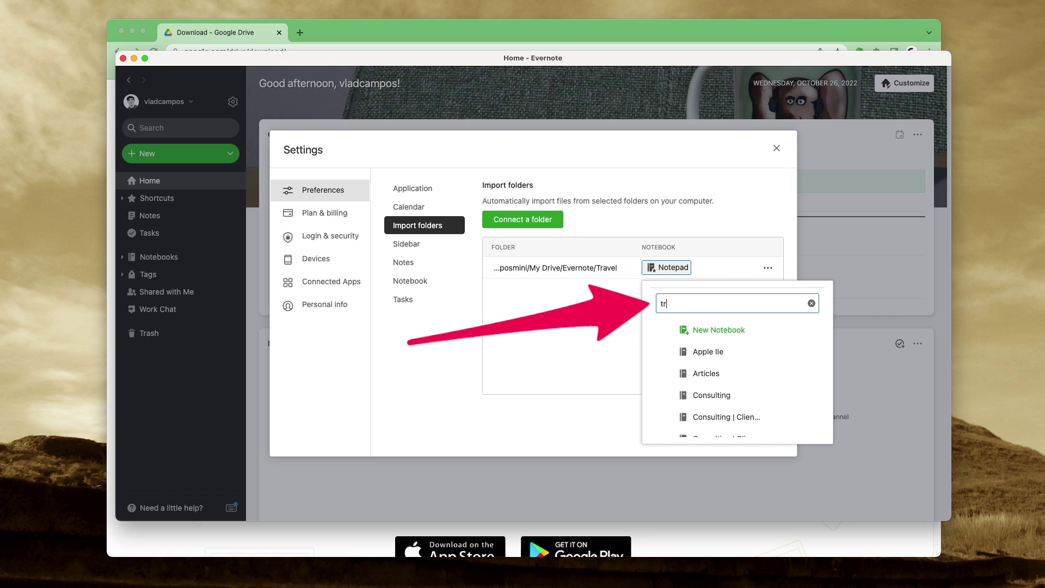
type("a")
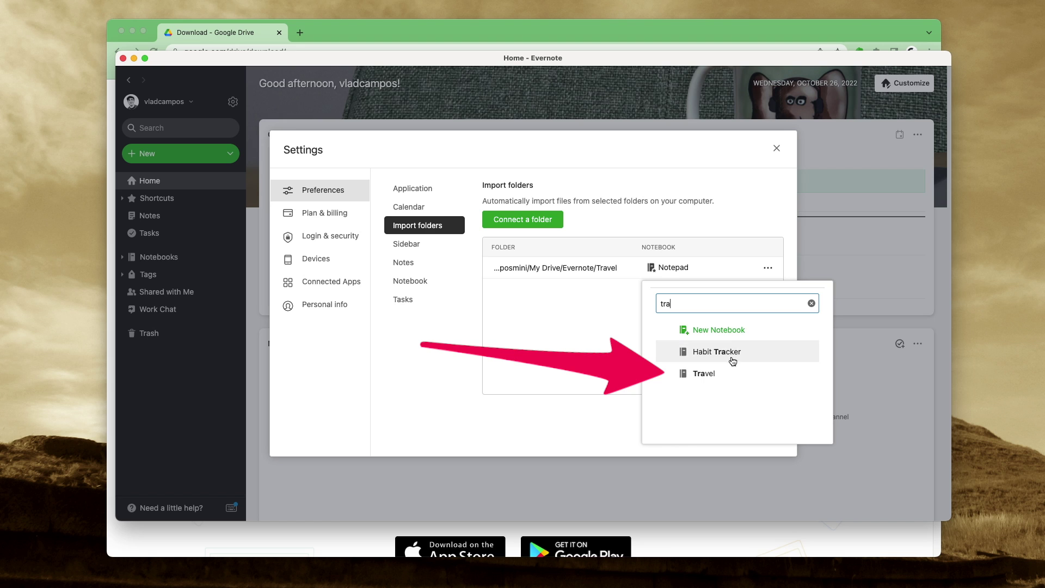
left_click(730, 377)
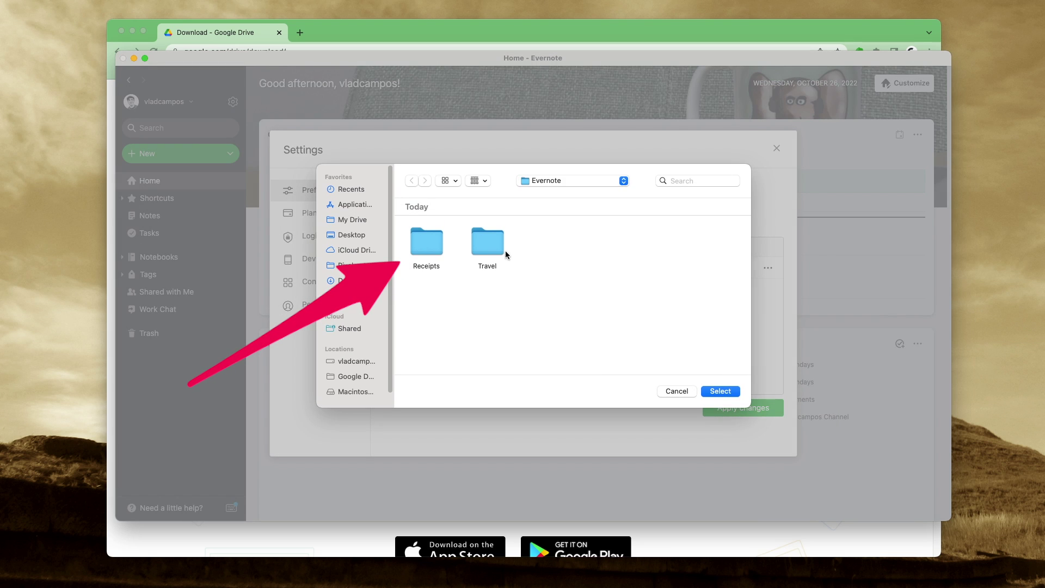
Step: Pick the Receipts folder in the folder picker as the second import folder
left_click(428, 245)
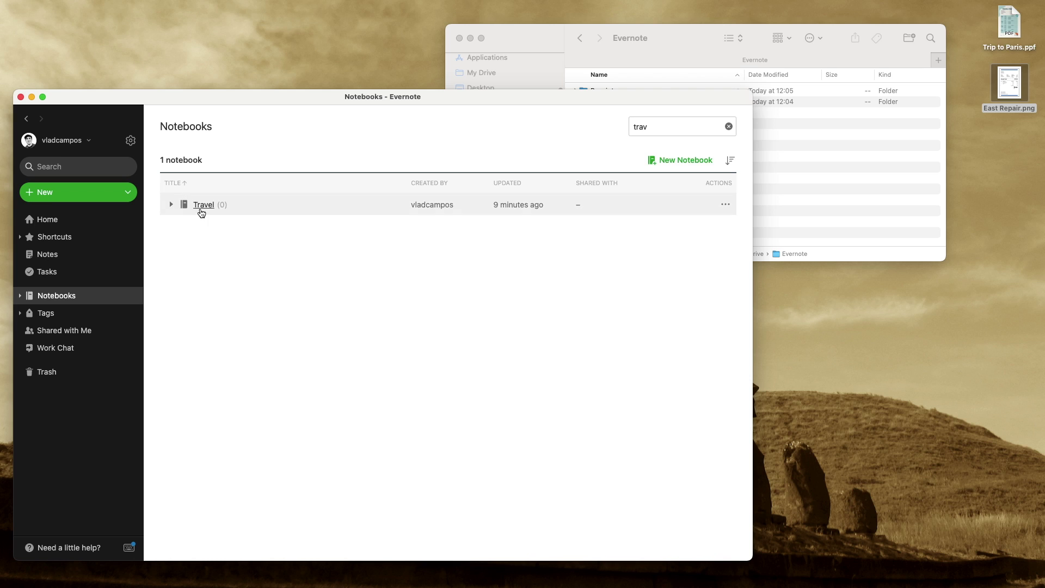
Step: Open the Travel notebook and move Trip to Paris.ppf from the desktop into the Travel folder
left_click(202, 206)
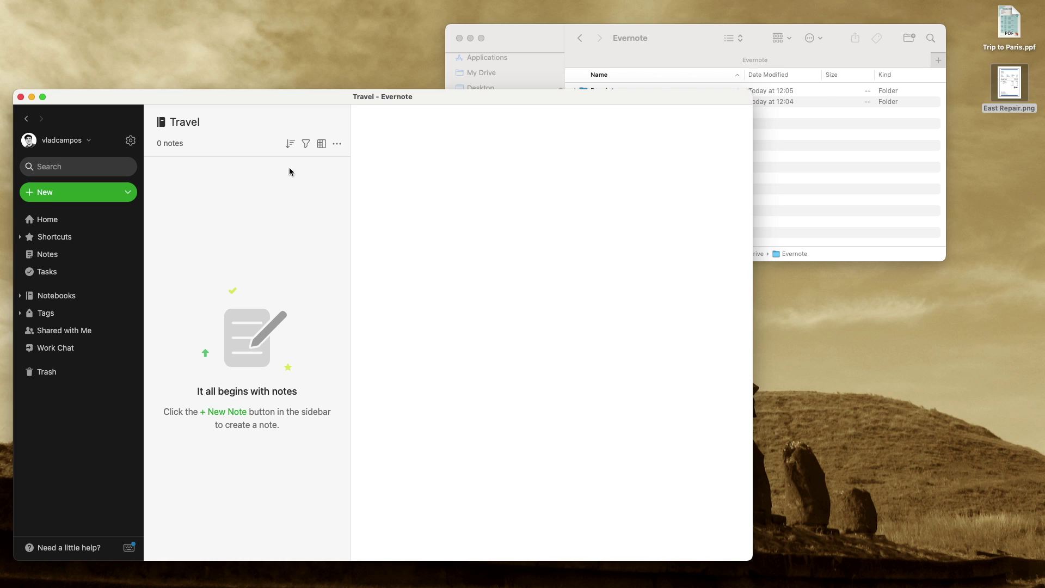
left_click(693, 31)
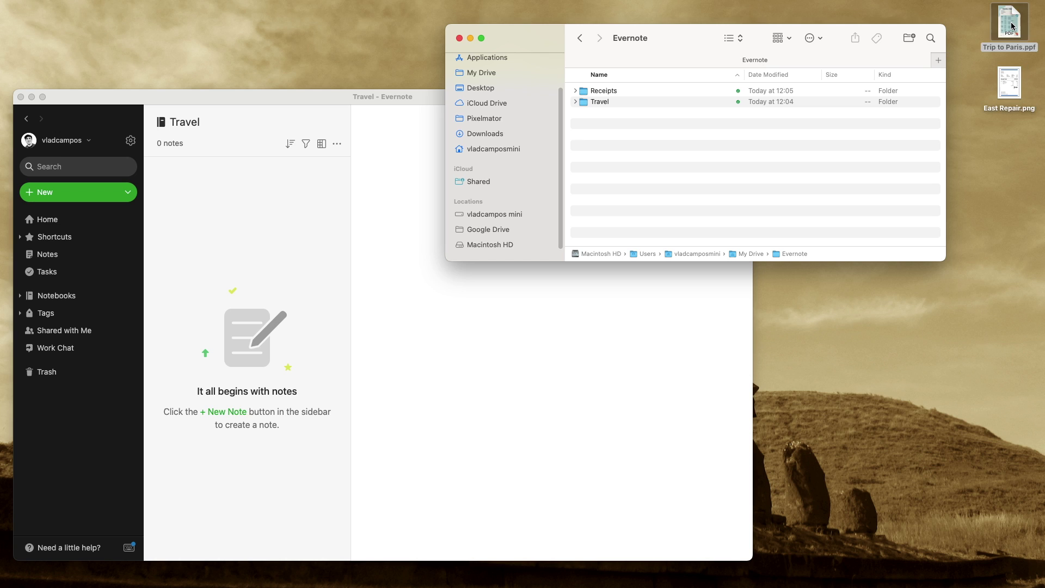
left_click_drag(999, 49, 838, 102)
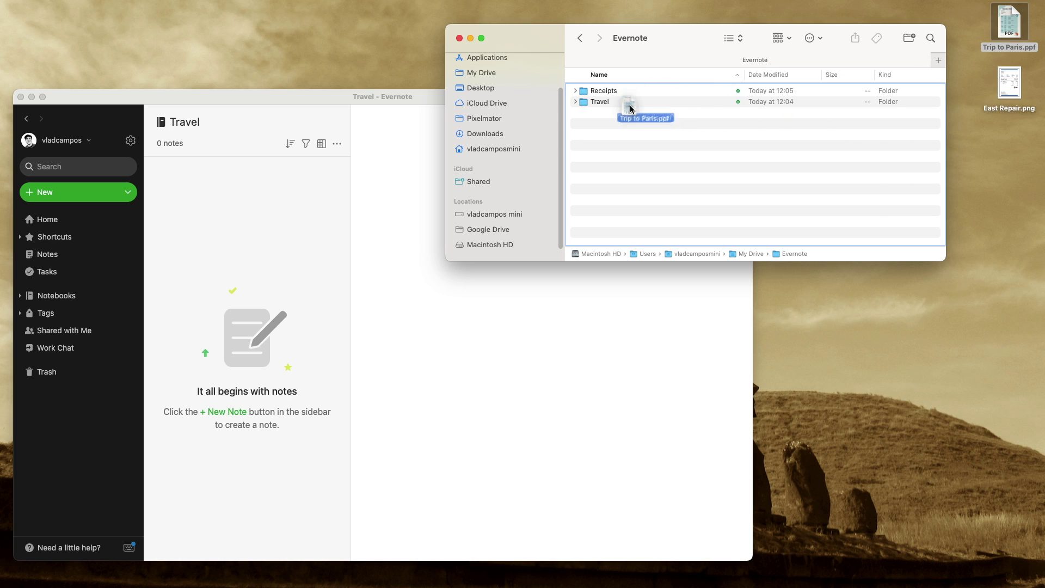
left_click_drag(605, 109, 595, 105)
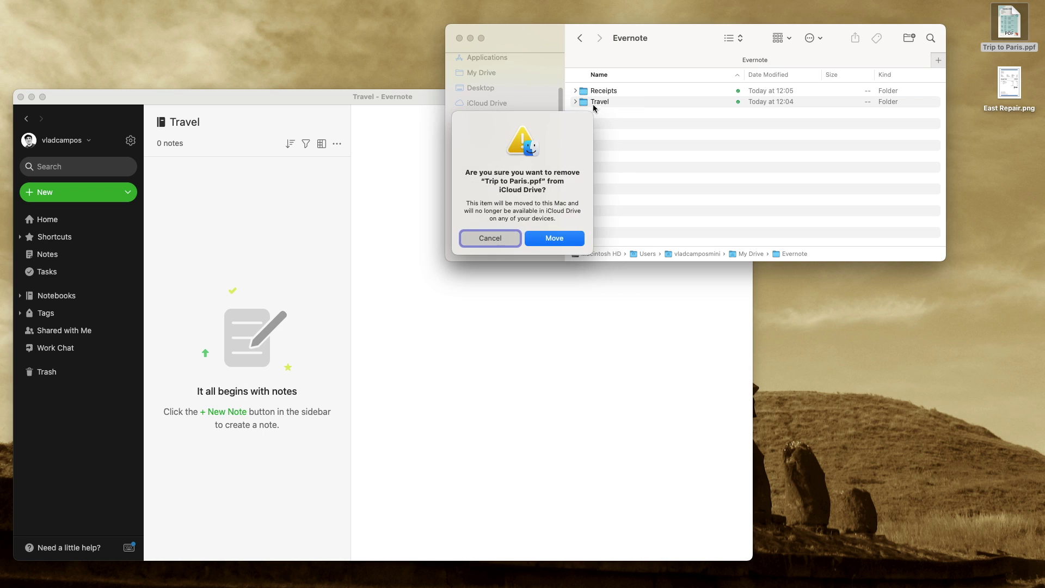
left_click(555, 238)
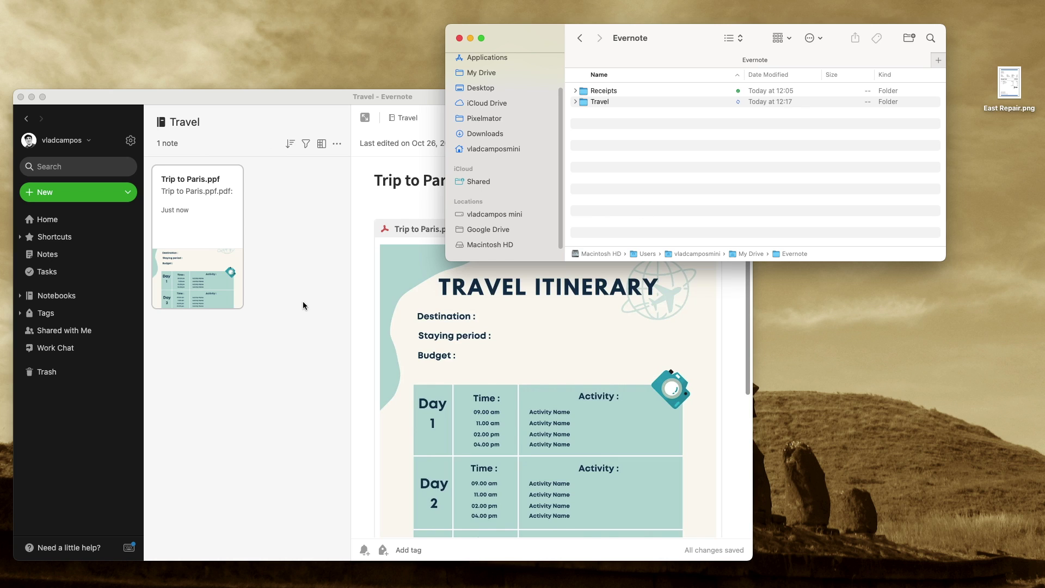
Step: Open the empty Receipts notebook, then drop East Repair.png from the desktop onto the Receipts folder
left_click(62, 303)
key("super+a")
type("re")
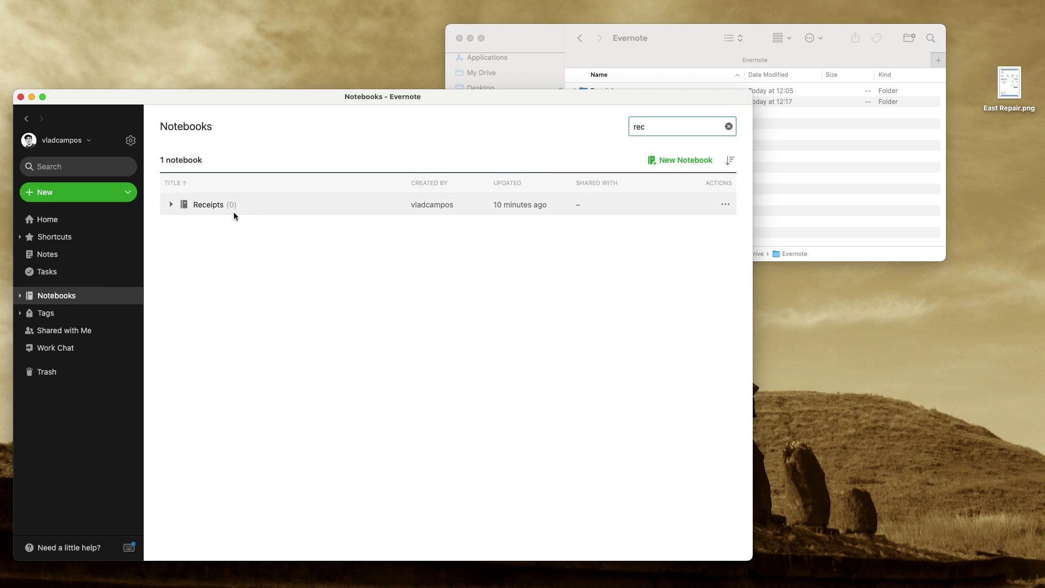
left_click(215, 206)
left_click(688, 37)
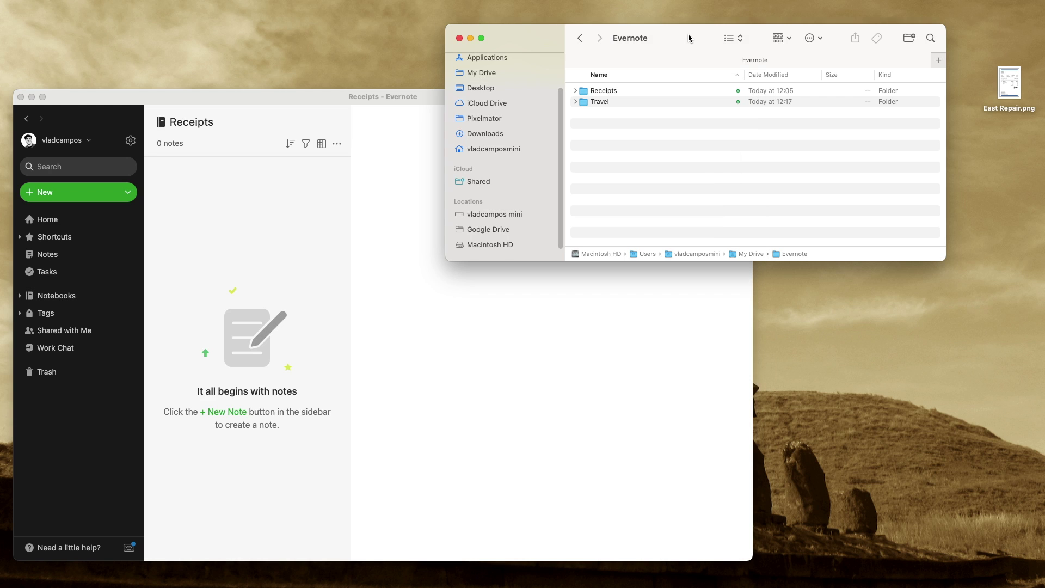
left_click_drag(1014, 79, 619, 188)
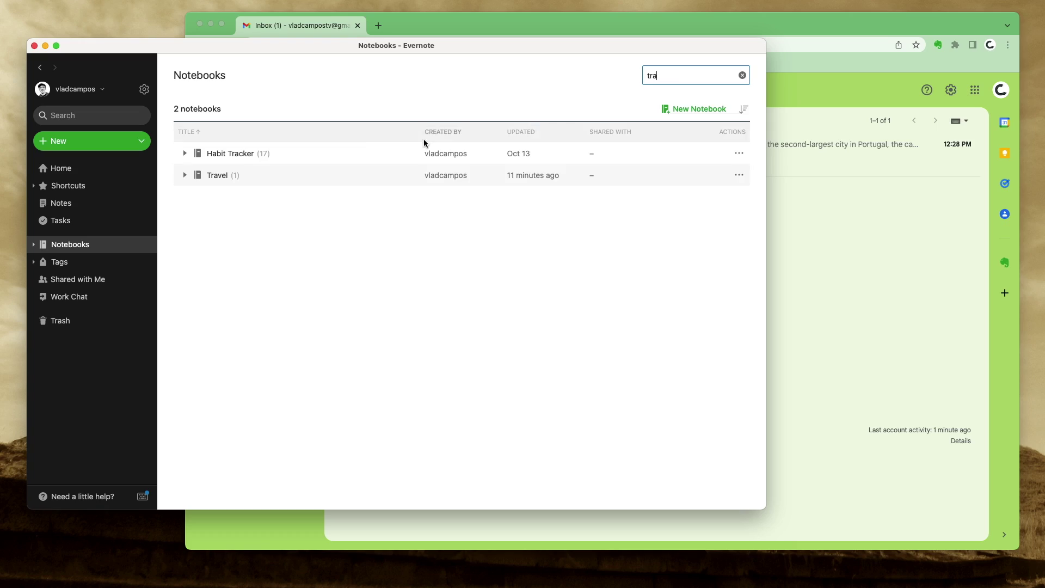
Step: Check the Trip to Paris.ppf note in Travel, then open Gmail's Trip Itinerary email
left_click(218, 174)
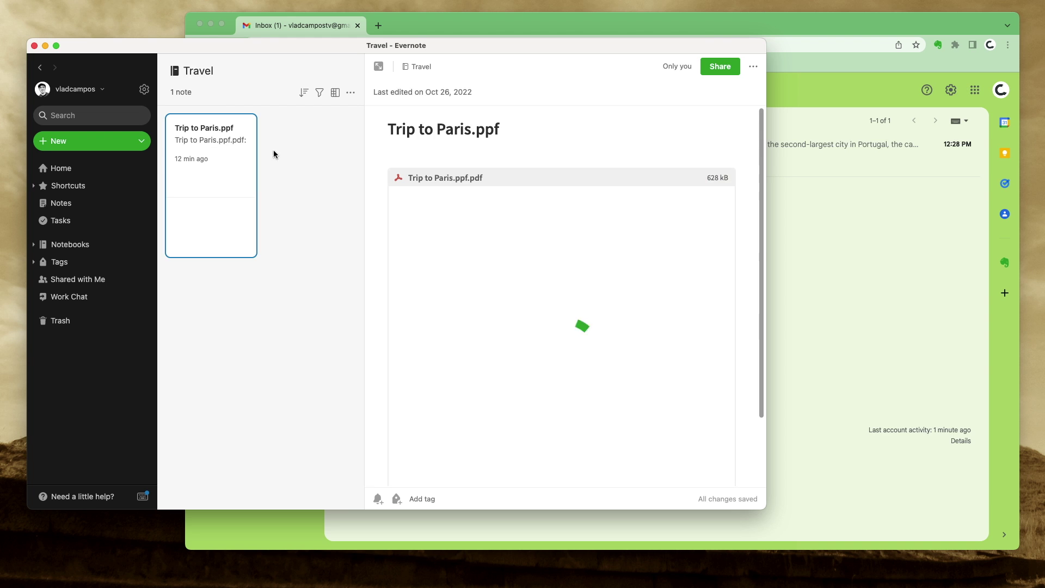
left_click(734, 25)
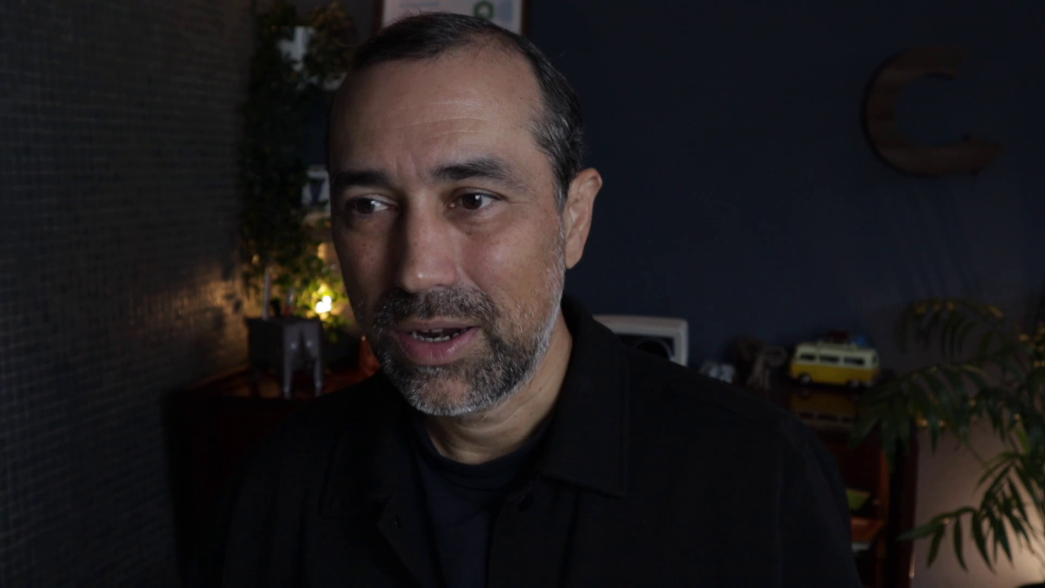
left_click(670, 173)
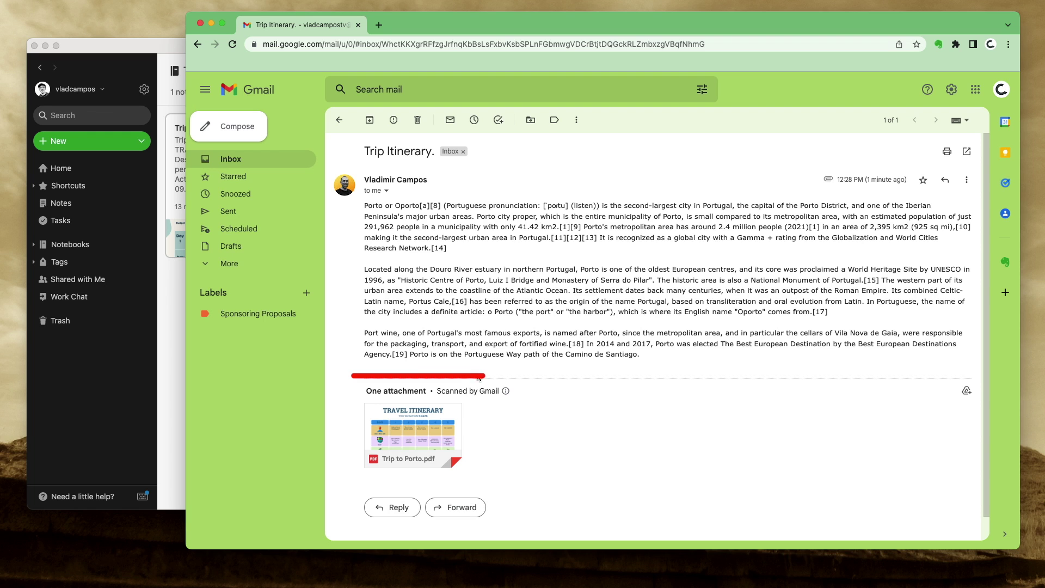
mouse_move(455, 418)
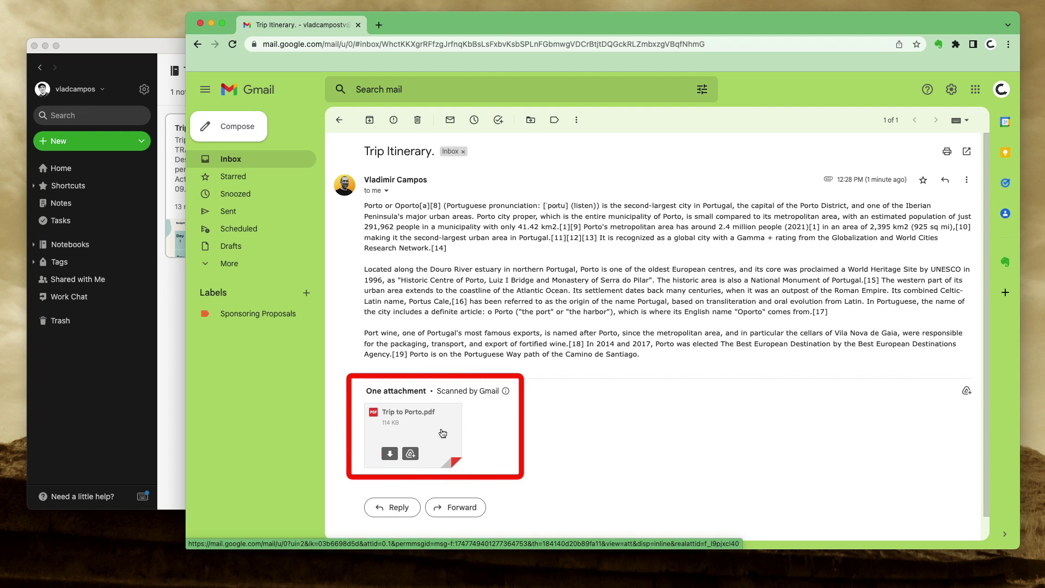
Step: Add the Trip to Porto.pdf attachment to Drive and move it into Evernote/Travel
left_click(411, 455)
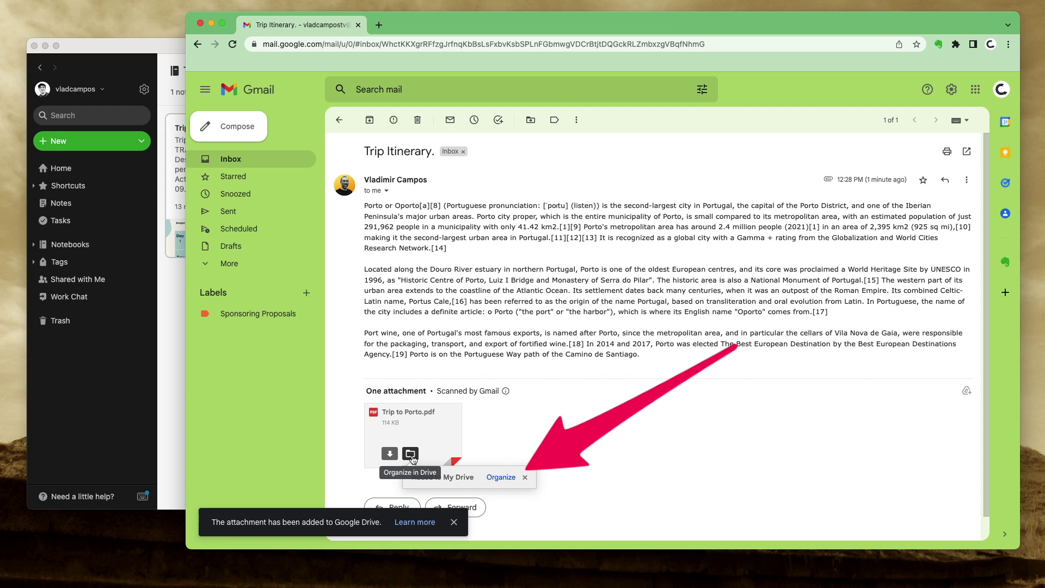
left_click(499, 478)
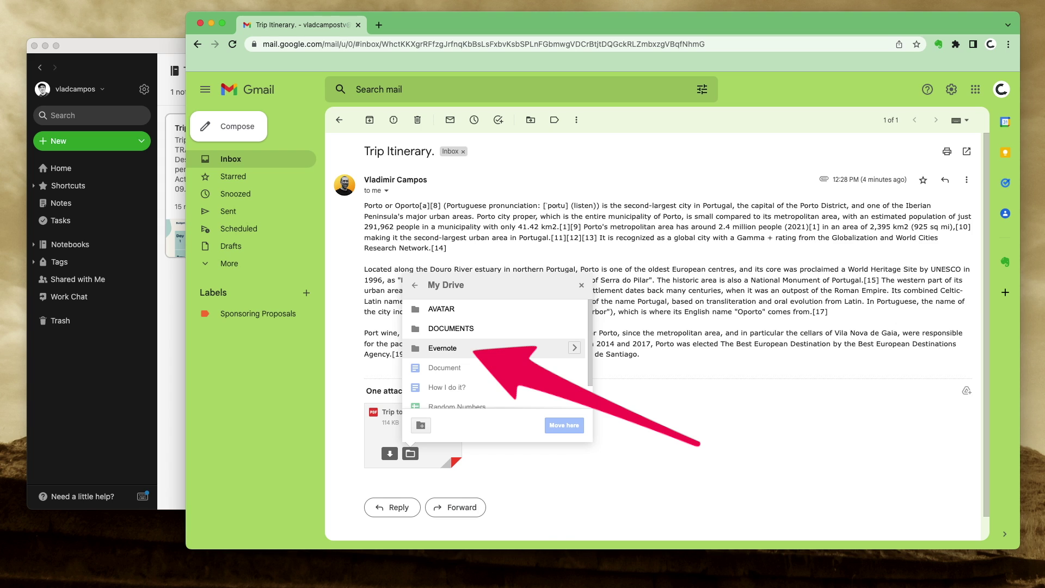
left_click(574, 348)
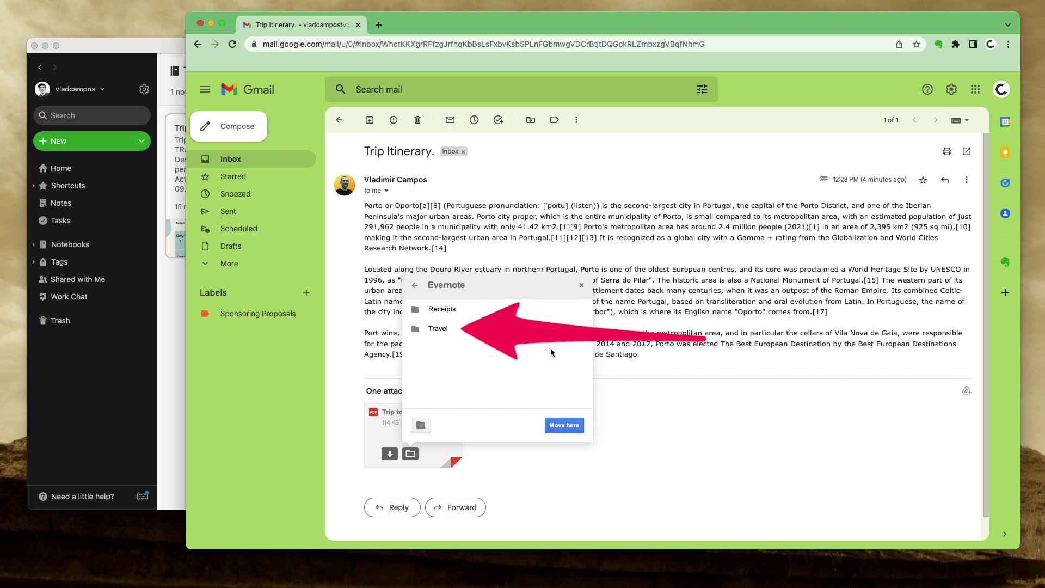
left_click(441, 330)
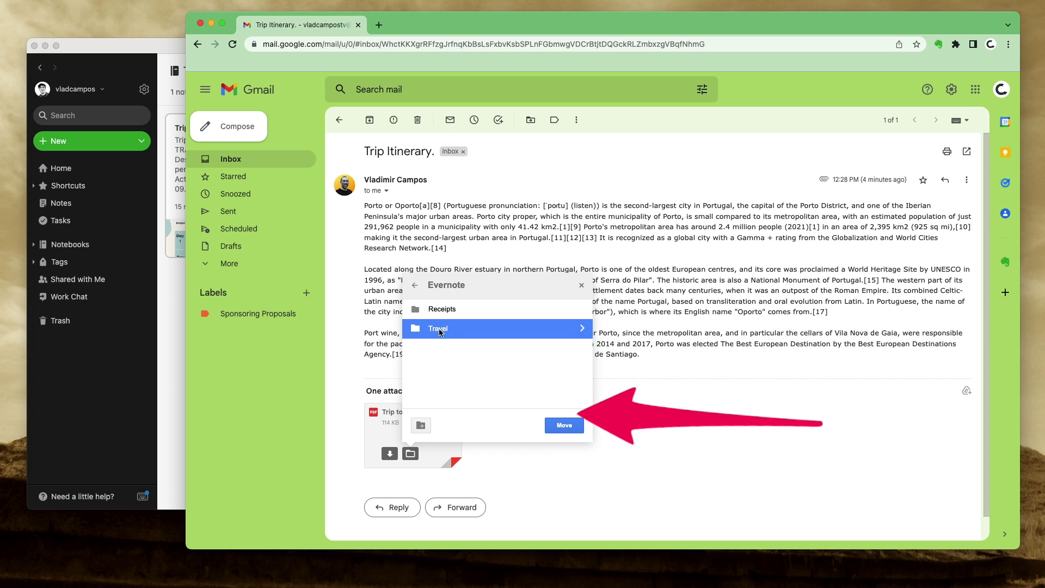
left_click(561, 427)
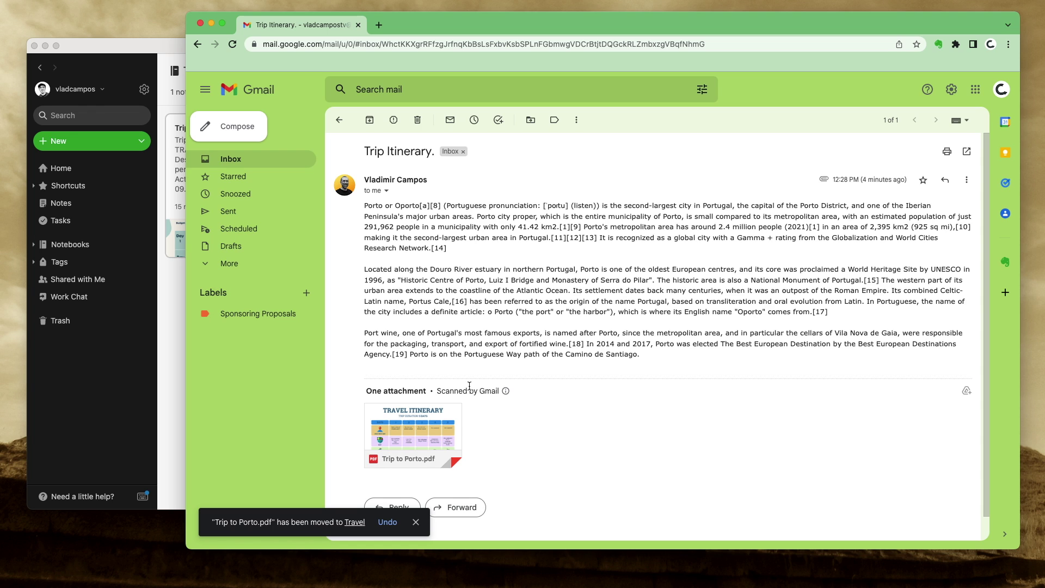
Step: Open the imported Trip to Porto note with its itinerary PDF in Evernote's Travel notebook
left_click(177, 52)
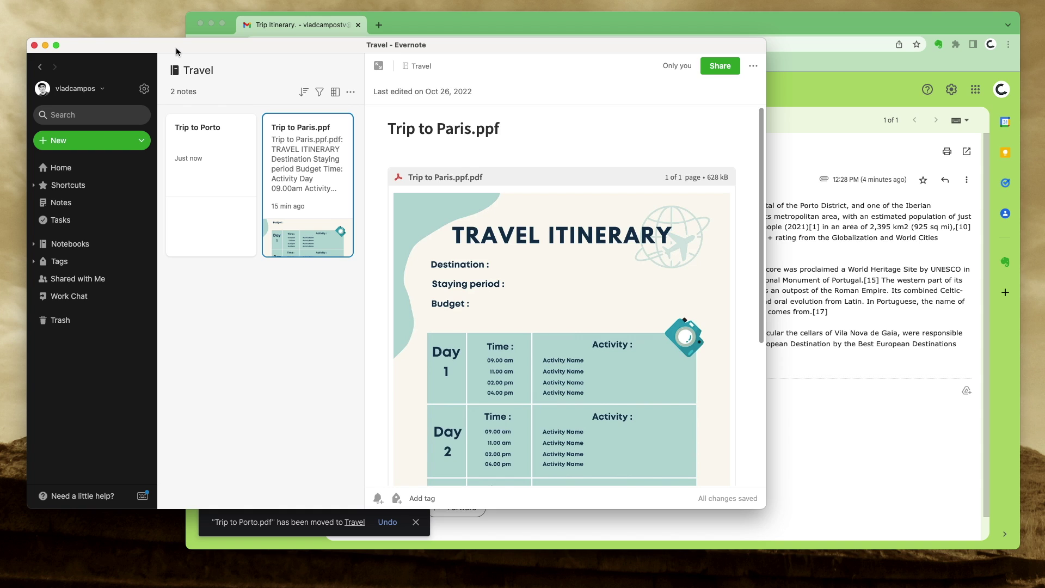
left_click(212, 157)
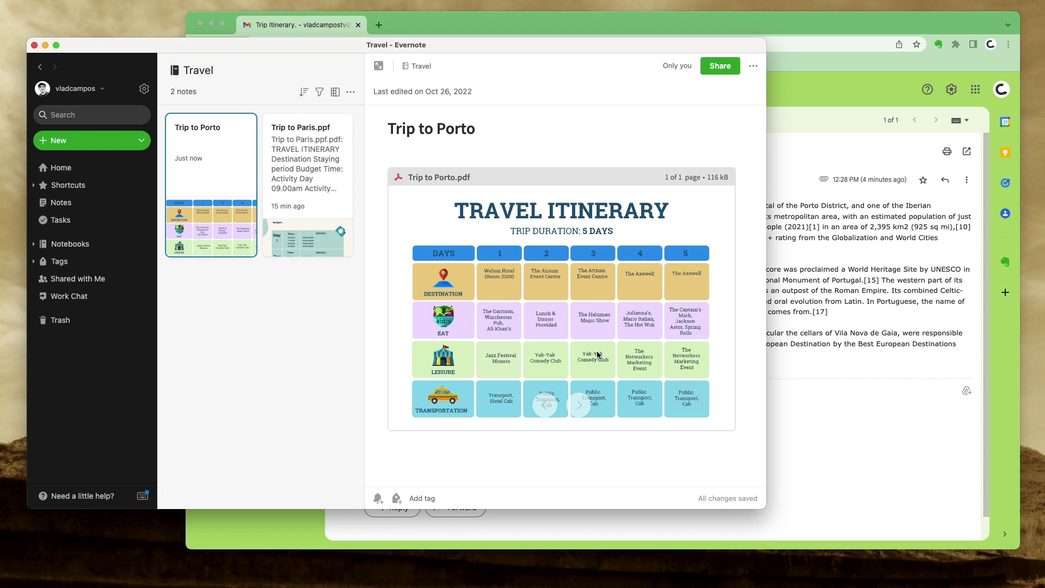